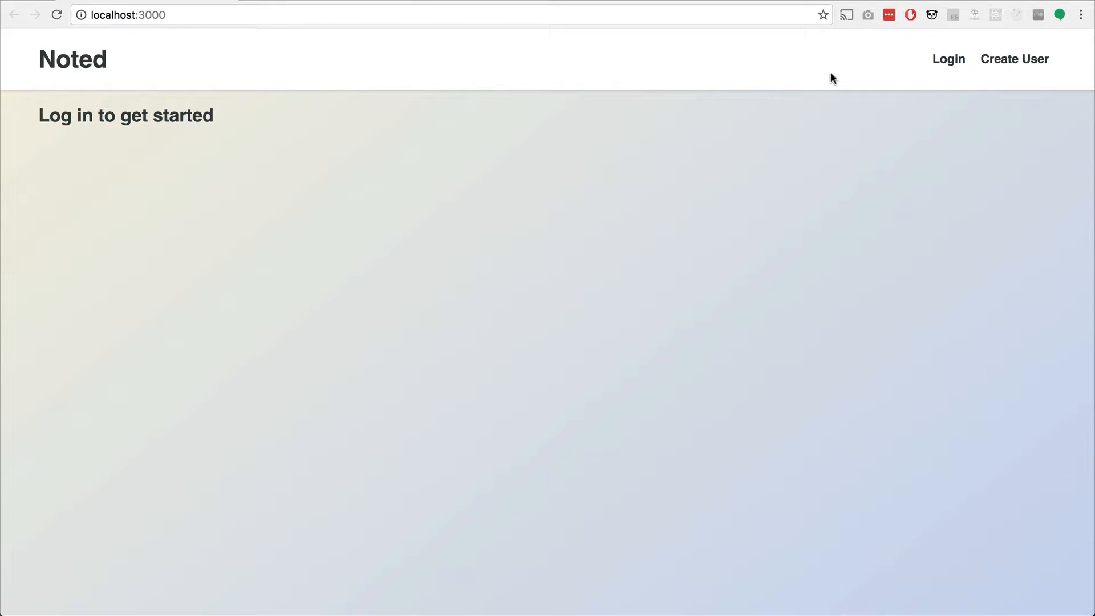
- Log in with the saved email and password so the three existing notes appear
click(949, 58)
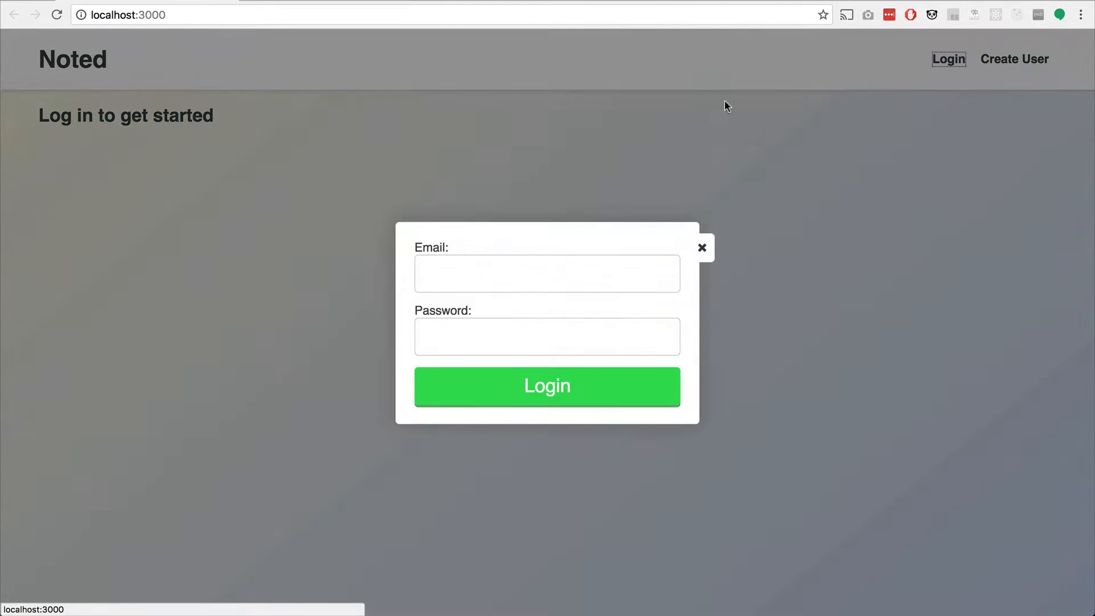
click(562, 272)
text(r)
key(Down)
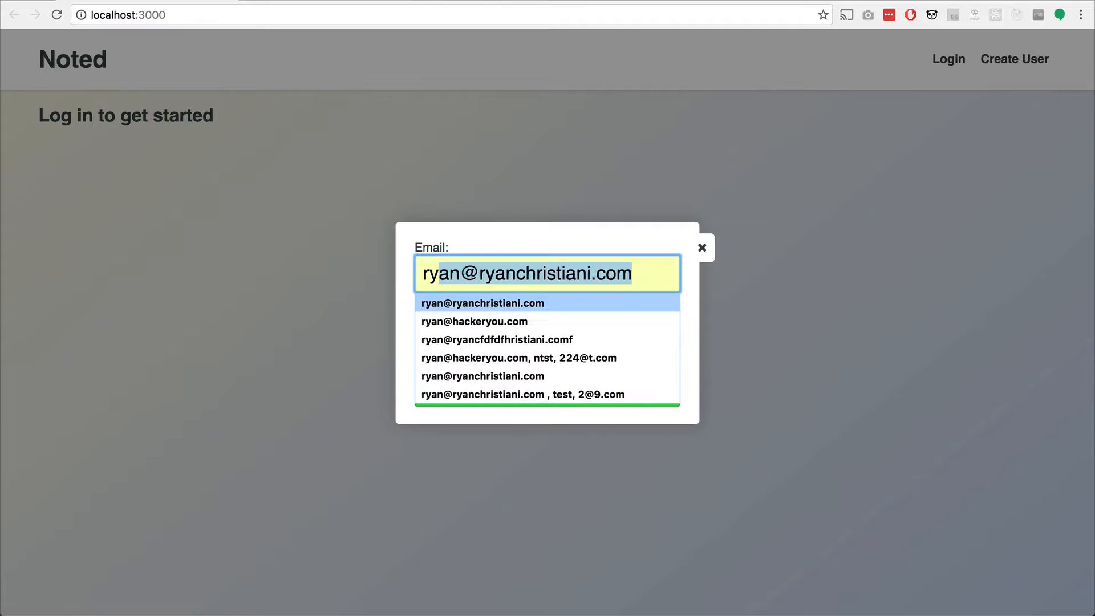
key(Tab)
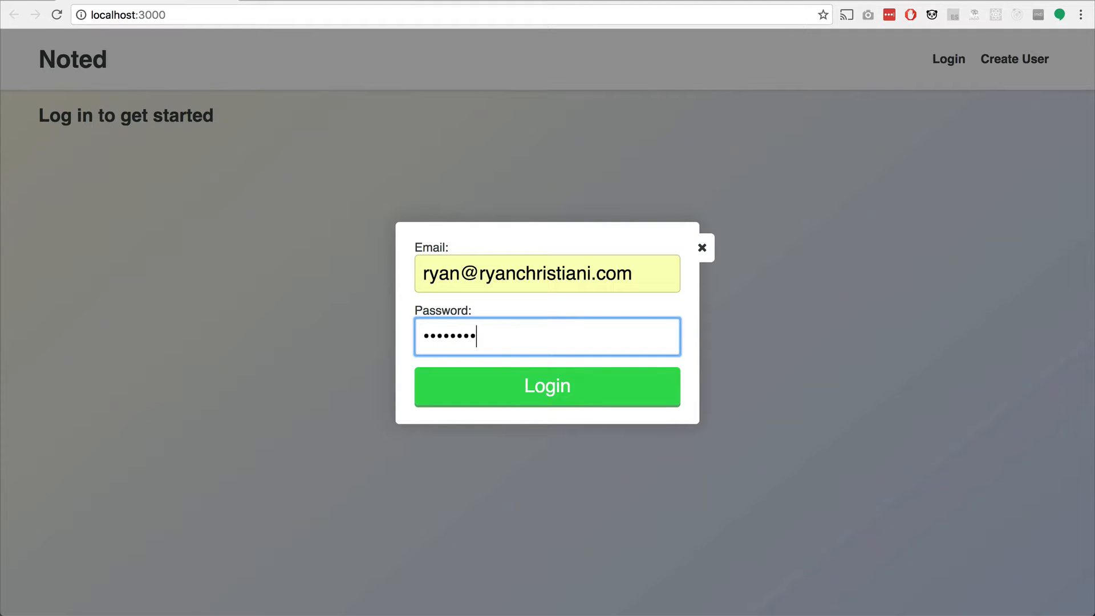
key(Return)
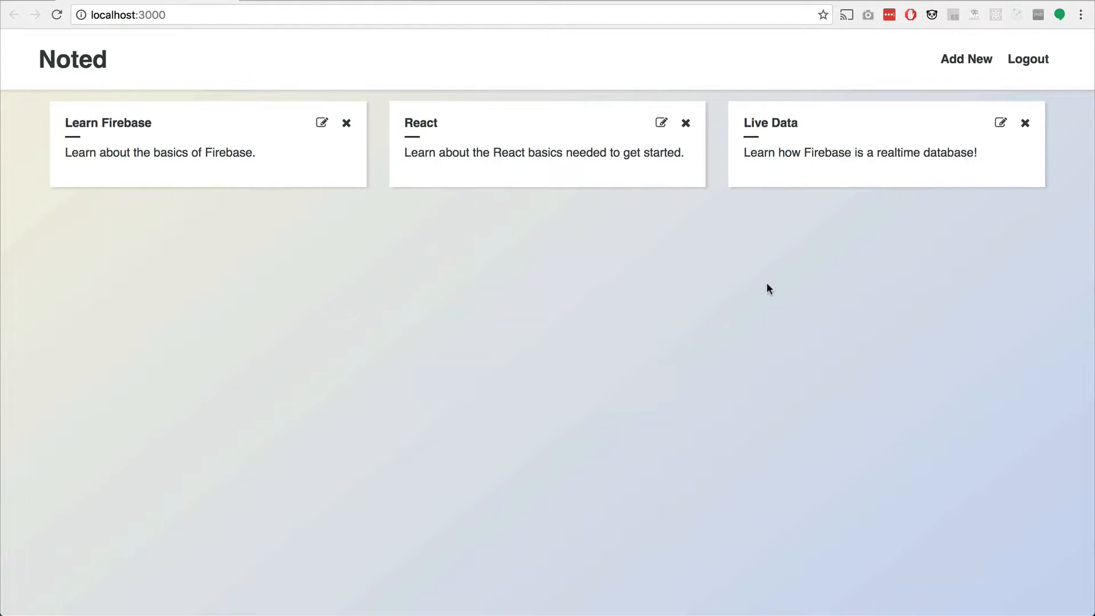
- Add a note titled 'Watch the video series' with body 'So I can learn!' and submit it
click(965, 59)
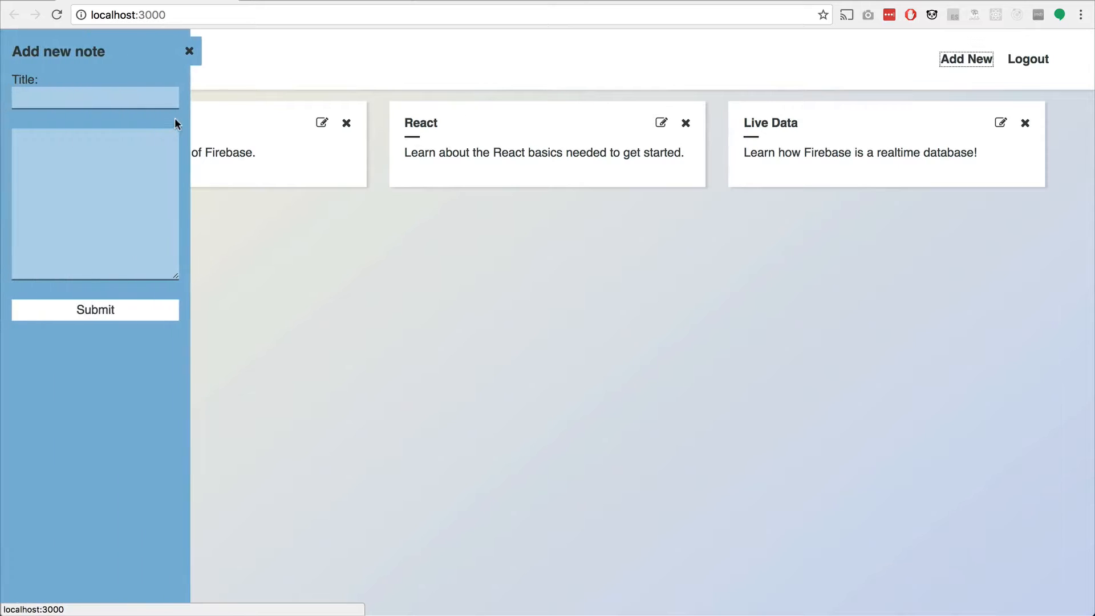
click(94, 97)
text(Watch)
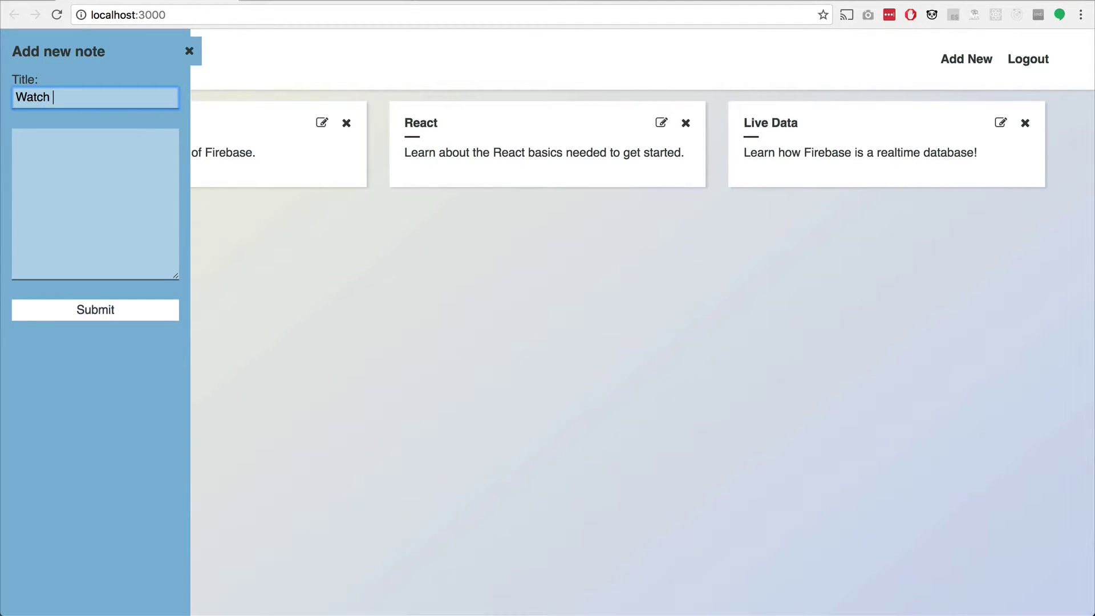
text(the video serie)
text(serie)
key(Tab)
text(So I can learn!)
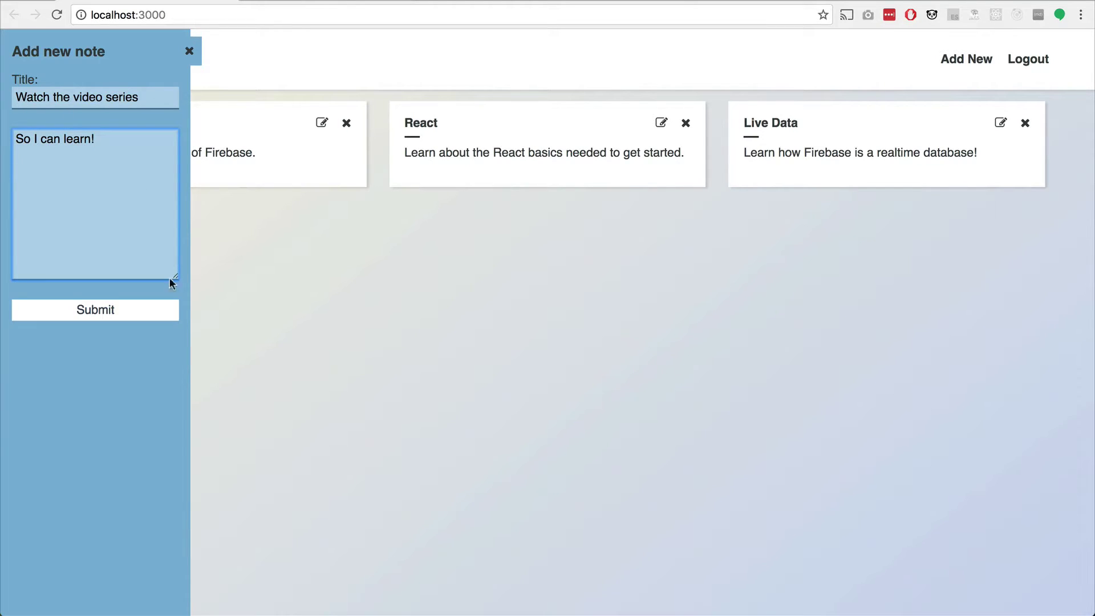
click(142, 310)
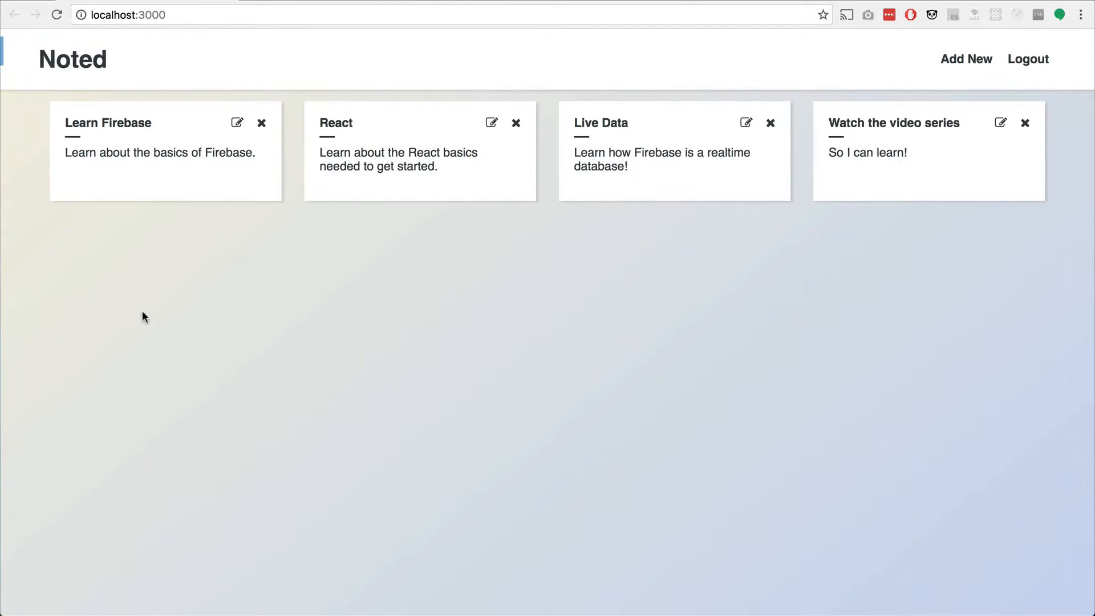
- Delete the Learn Firebase note and rename the React note to 'Learn React!'
click(261, 124)
click(321, 120)
click(100, 126)
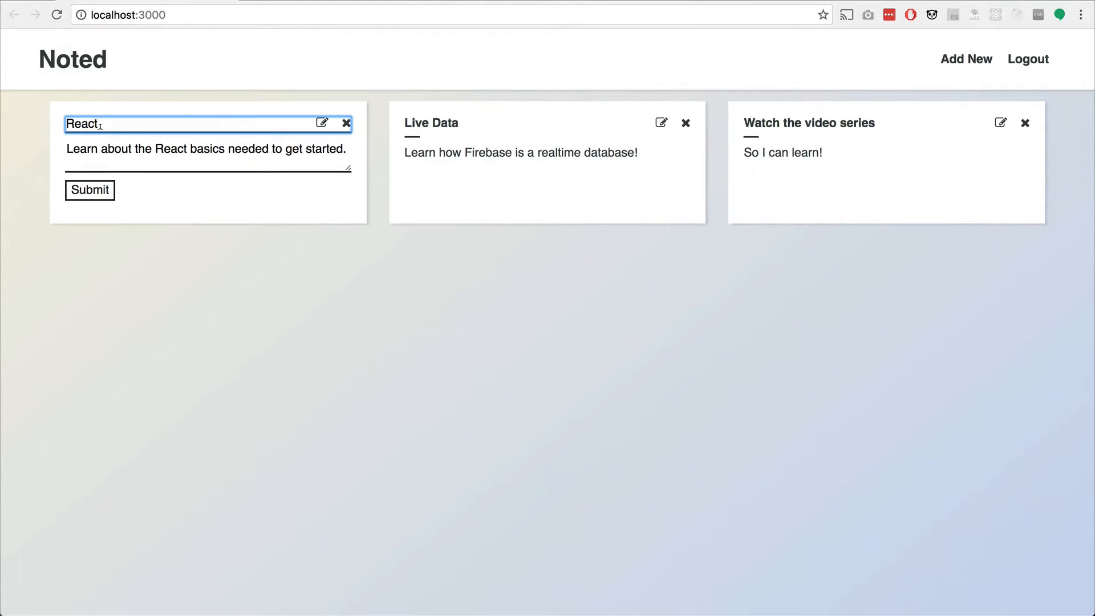
text(Learn)
click(90, 189)
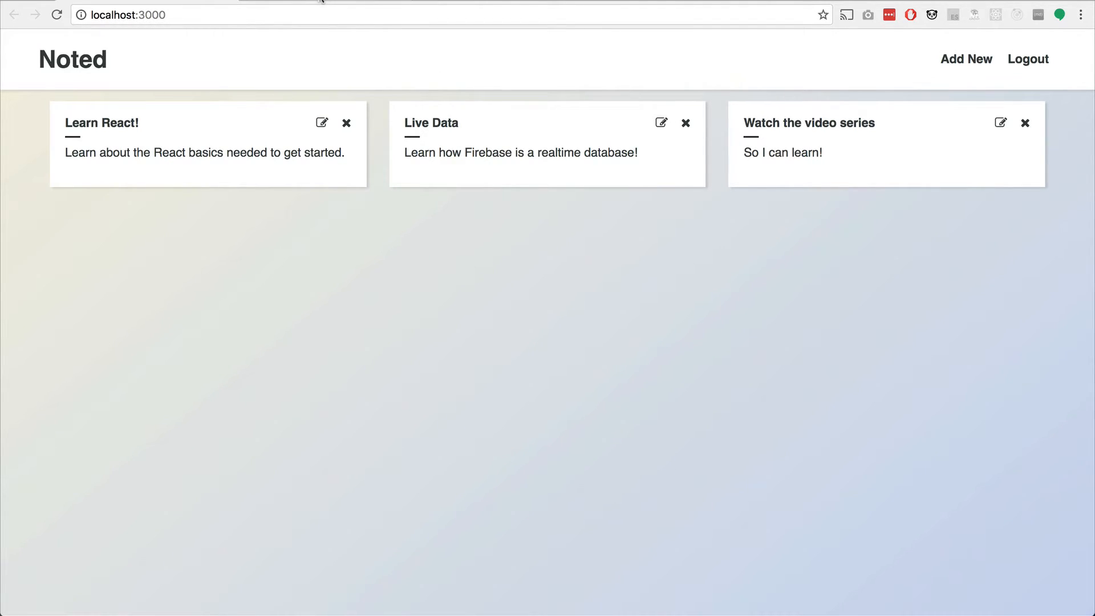
- Show the lets-learn/noted starter repository with its files and readme
click(320, 2)
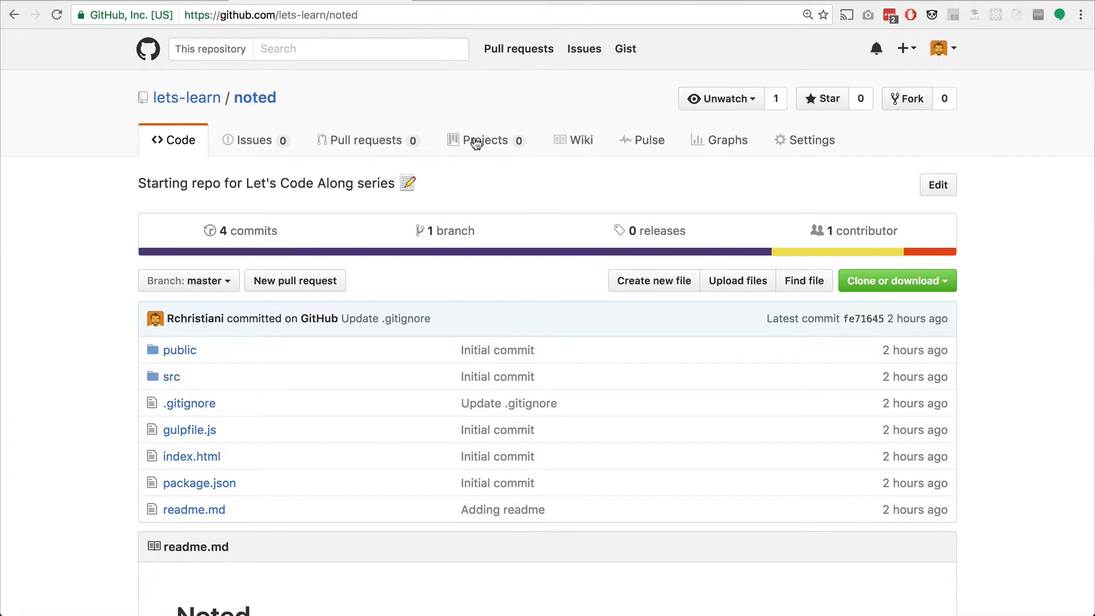
scroll(476, 141, down, 3)
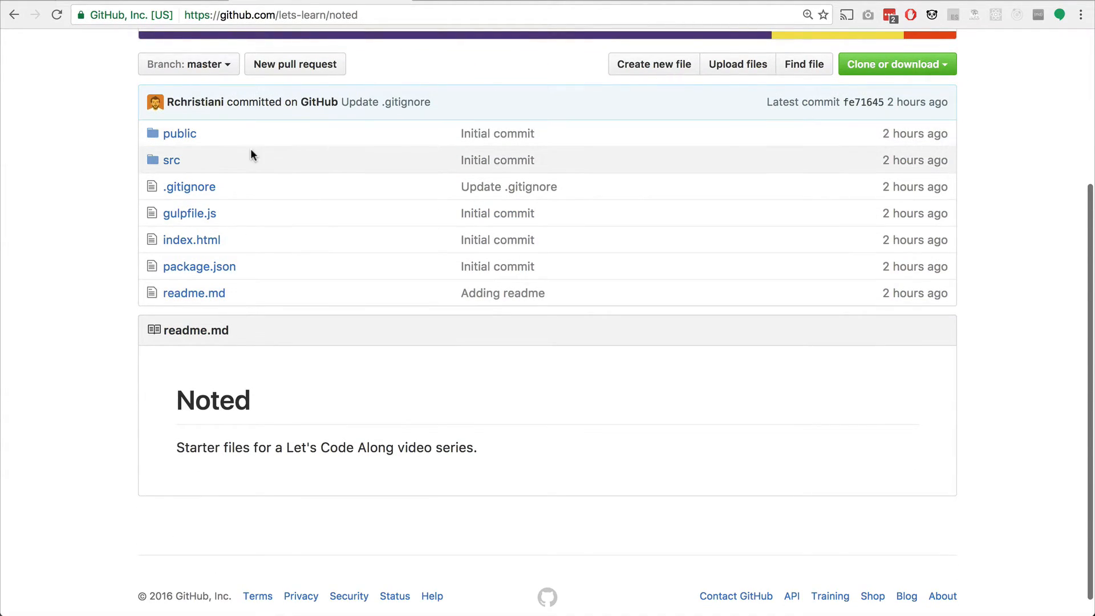
- Browse index.html, app.js and gulpfile.js in the Sublime Text project
key(super+Tab)
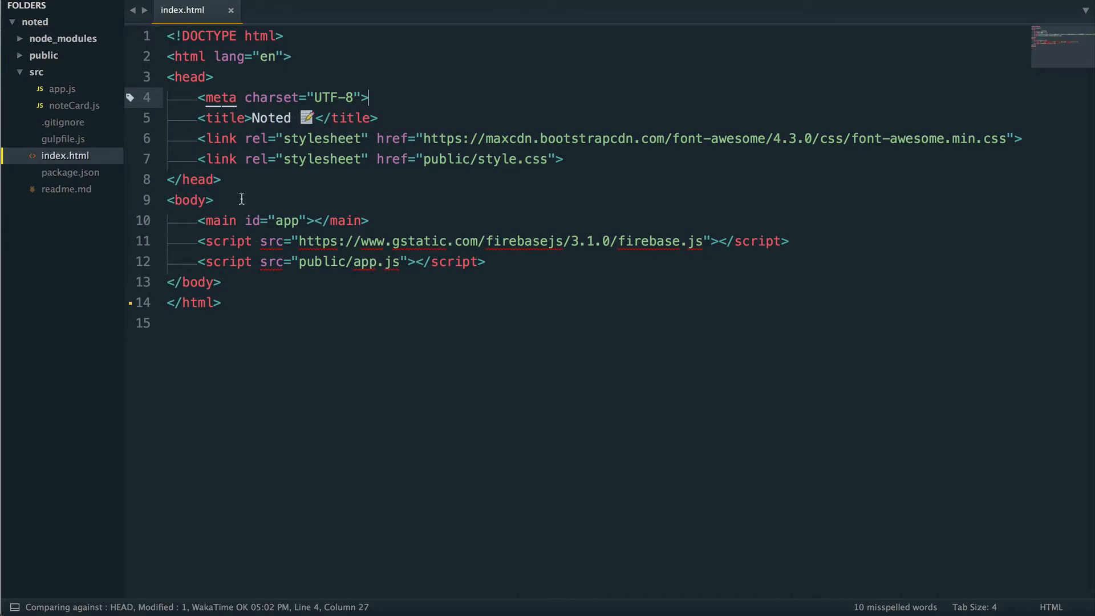
click(539, 79)
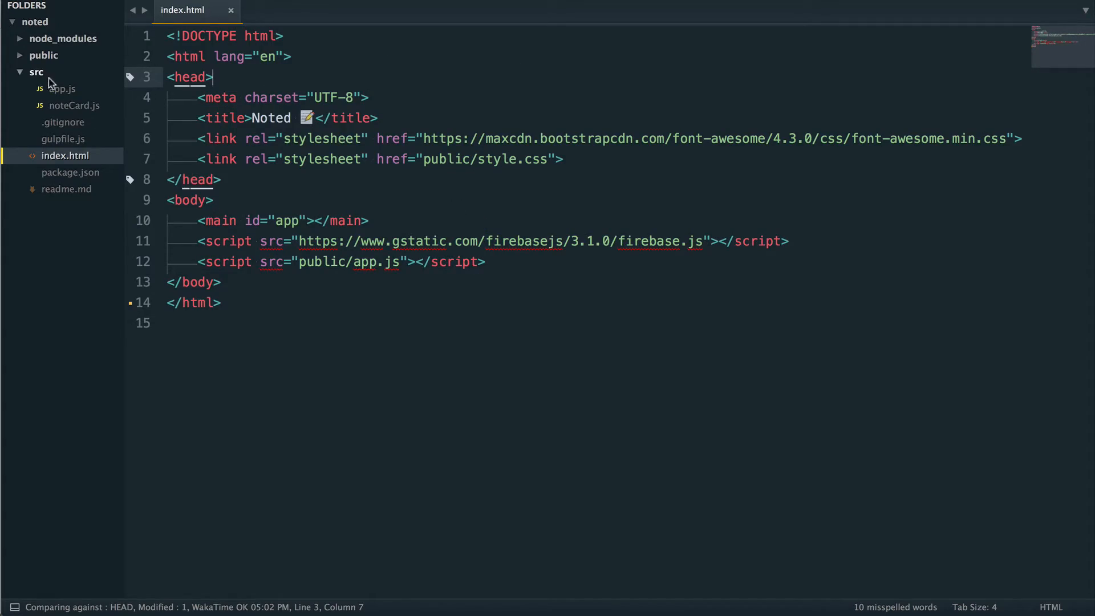
click(61, 89)
scroll(541, 181, down, 10)
scroll(541, 182, down, 15)
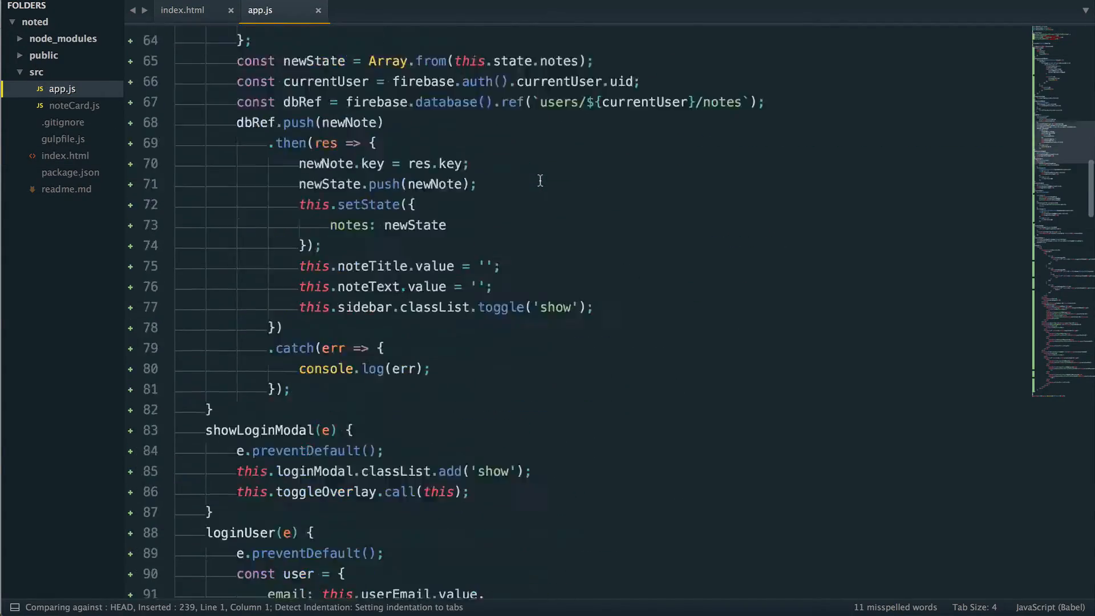
scroll(542, 182, down, 15)
scroll(541, 182, down, 15)
scroll(541, 181, down, 10)
scroll(539, 181, up, 15)
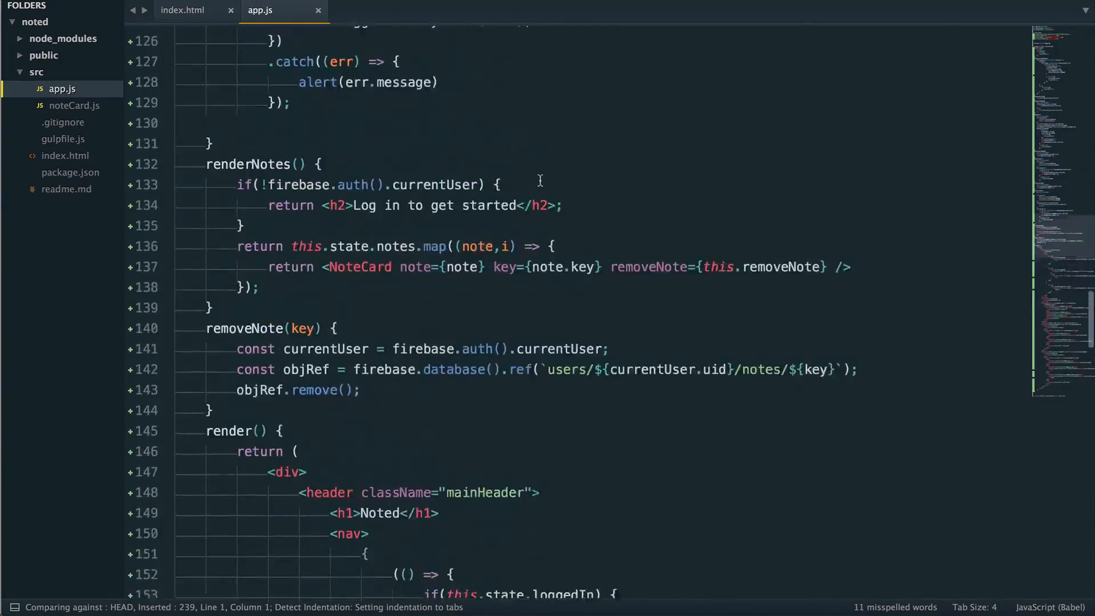
scroll(539, 181, down, 5)
scroll(539, 182, up, 10)
scroll(464, 200, up, 1)
scroll(465, 200, up, 5)
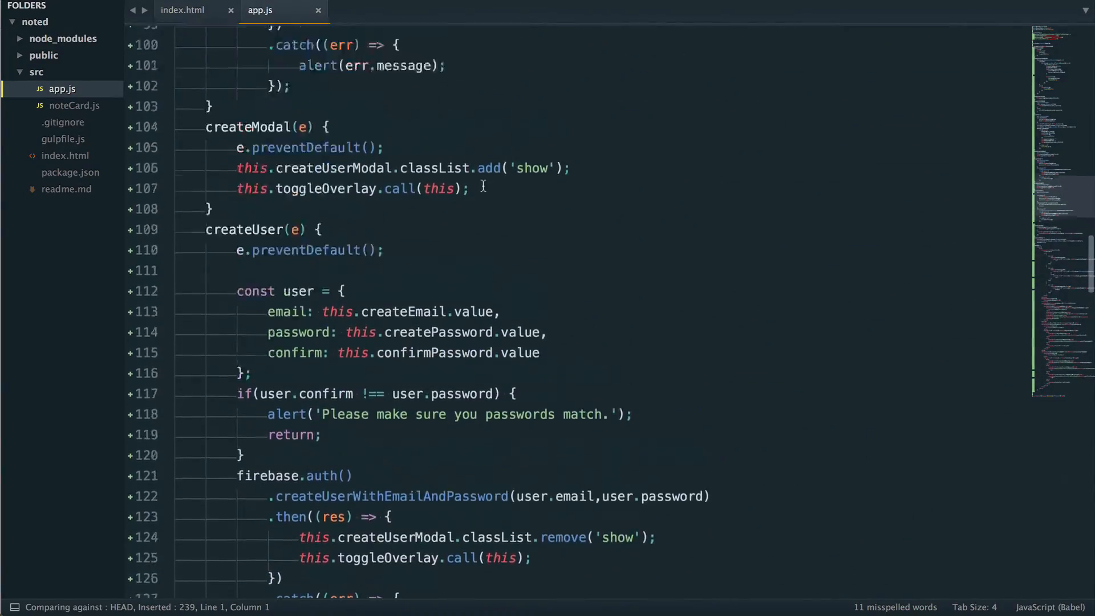
scroll(343, 128, up, 10)
click(182, 10)
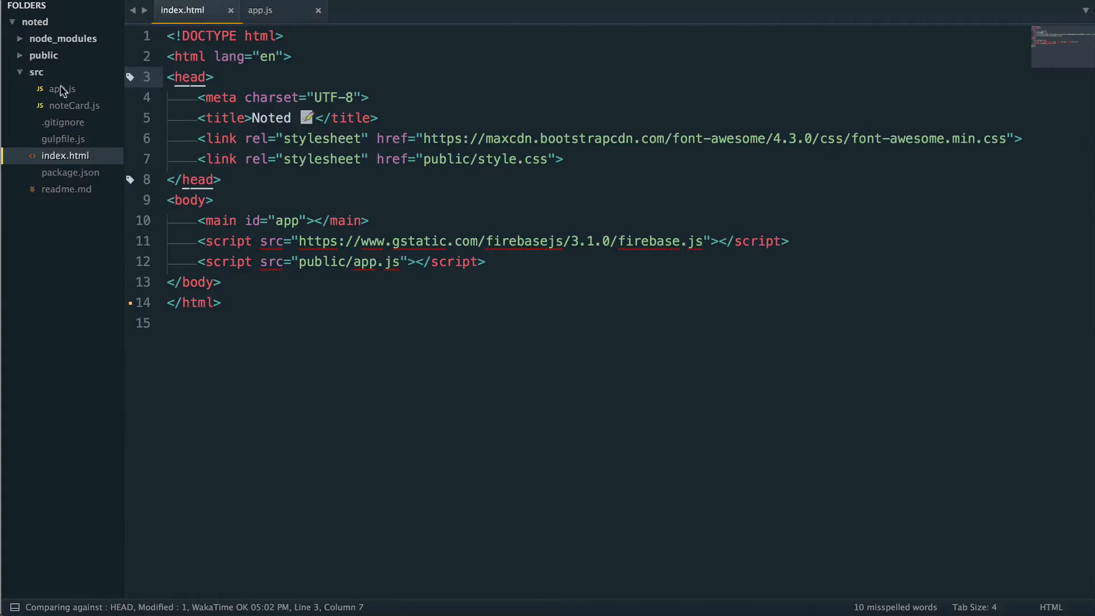
click(60, 89)
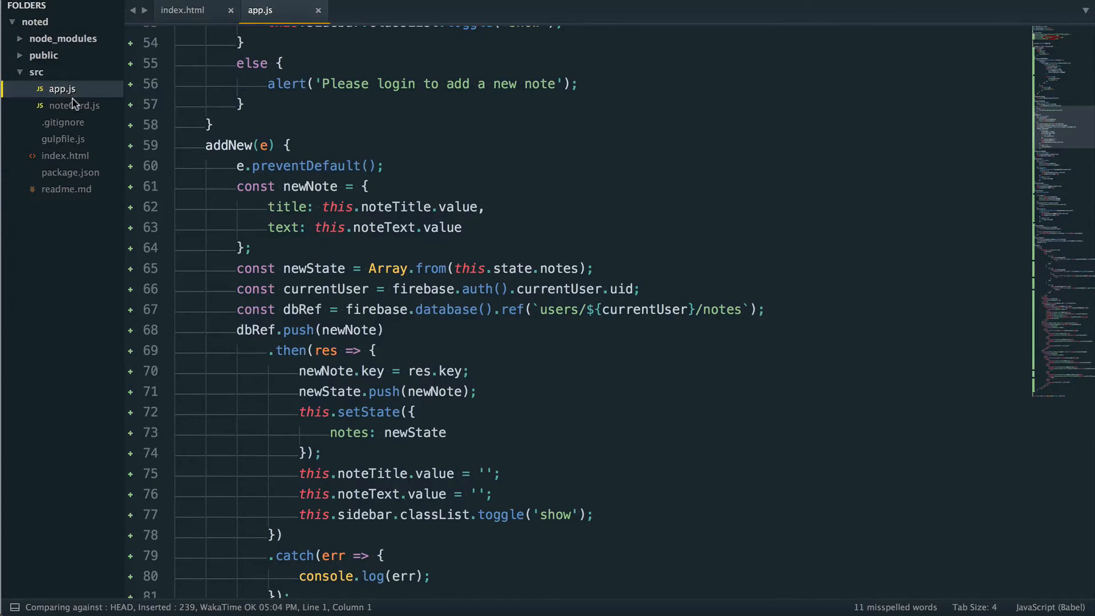
click(181, 11)
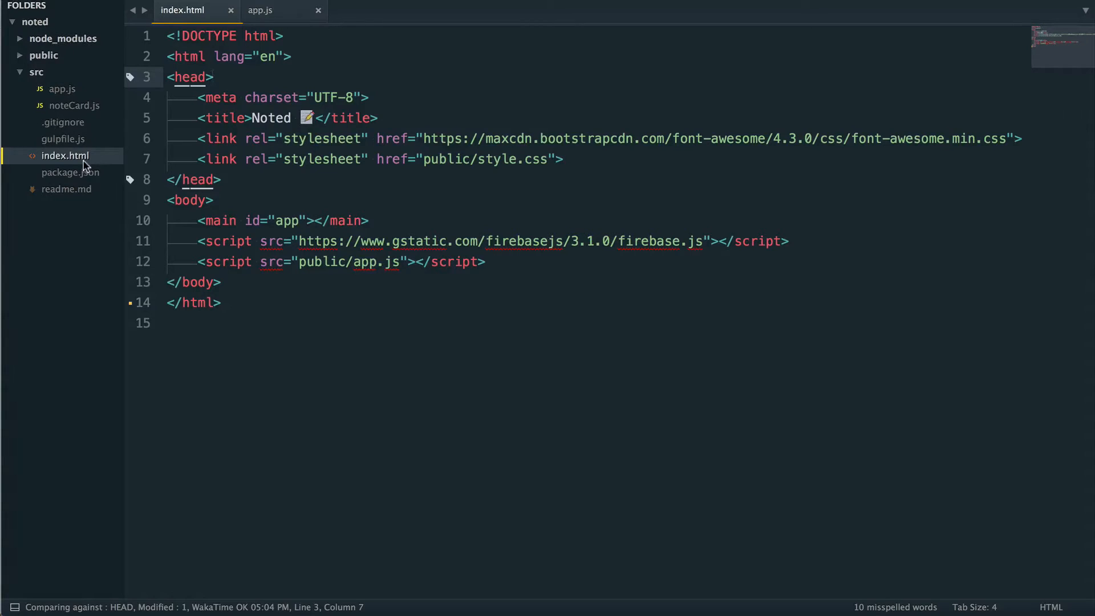
click(63, 139)
scroll(399, 111, down, 10)
scroll(400, 111, down, 5)
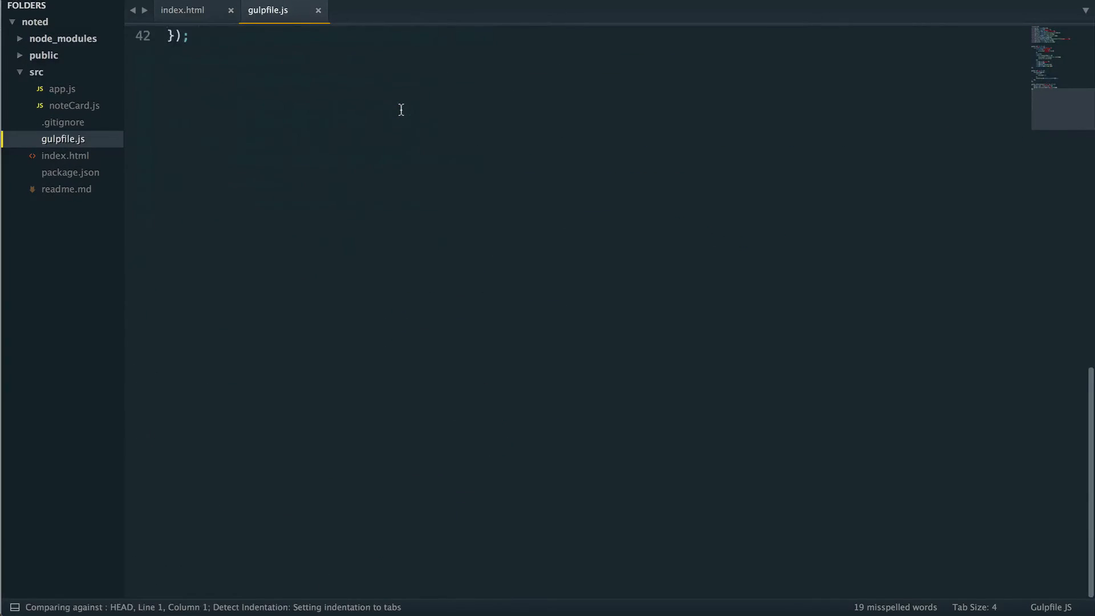
scroll(400, 112, up, 15)
- Return to the running Noted app showing Learn React!, Live Data and Watch the video series
key(super+Tab)
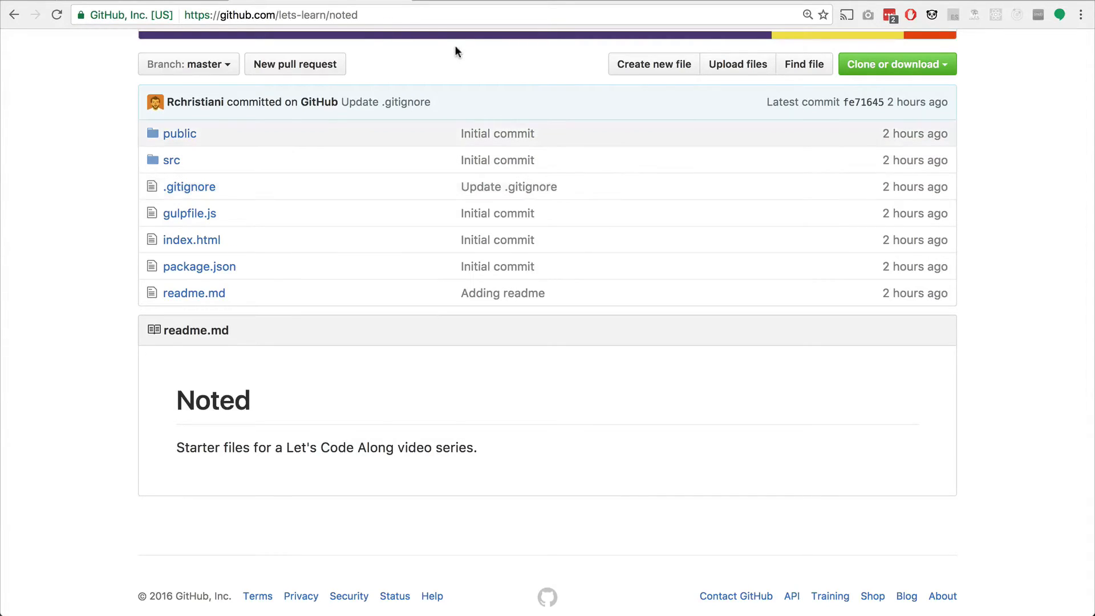
key(ctrl+Tab)
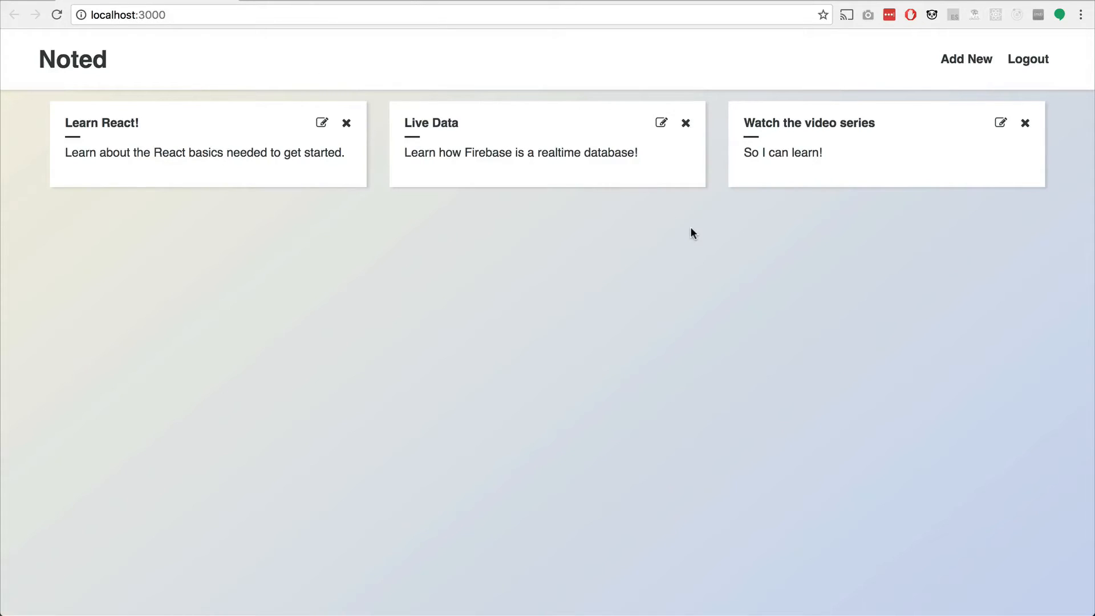